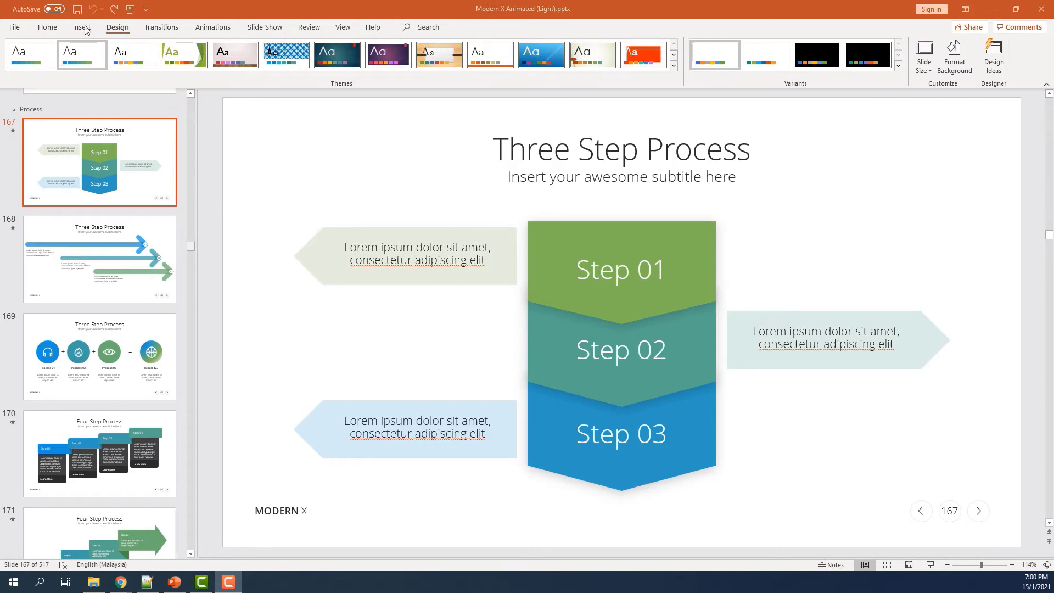
Step: Glance at PowerPoint's colour scheme list, then return to the template folder window
click(897, 65)
mouse_move(758, 84)
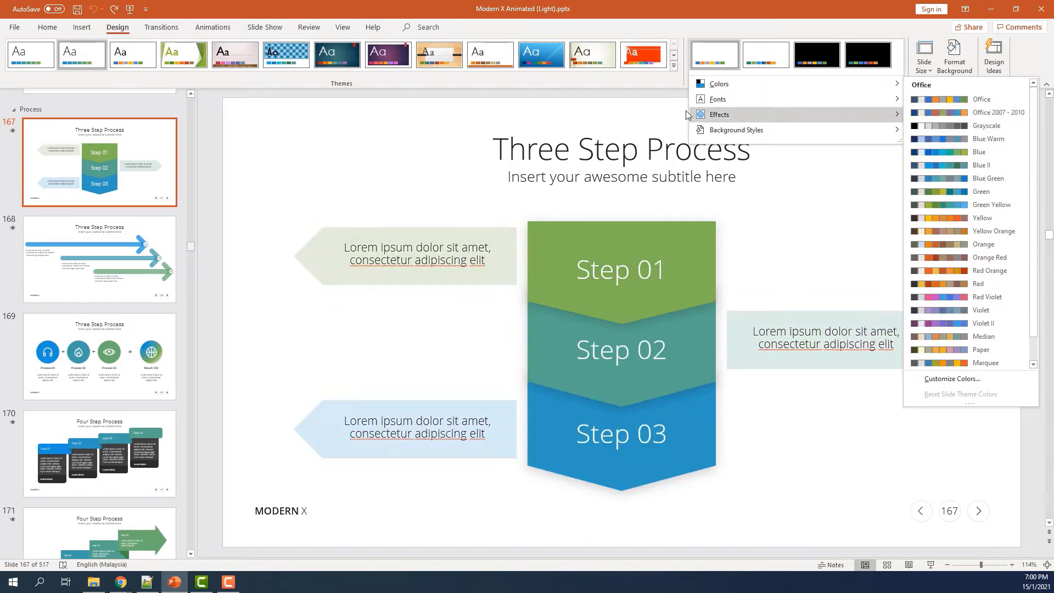
click(636, 82)
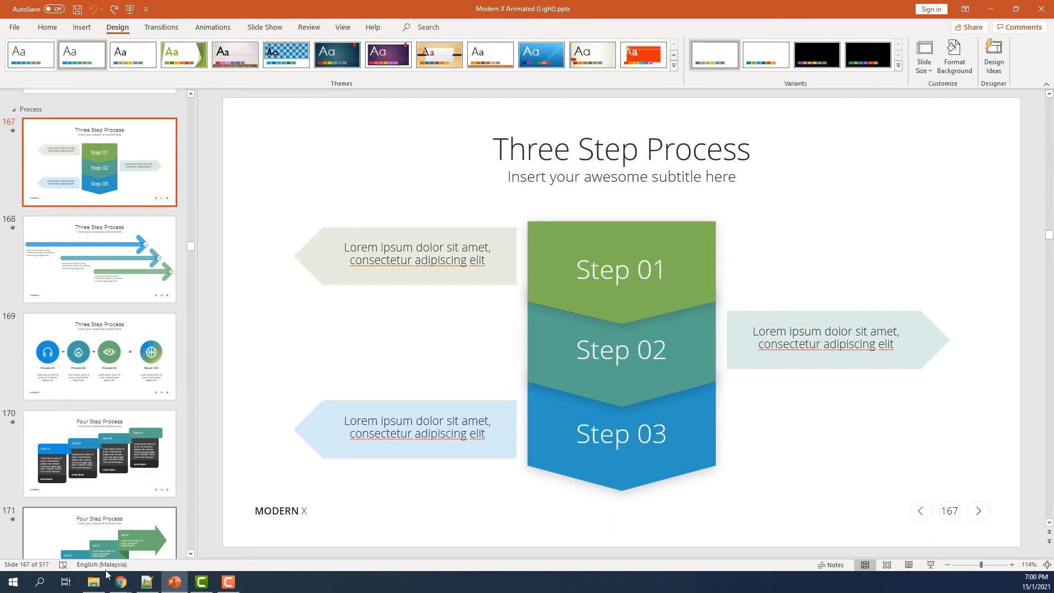
mouse_move(93, 582)
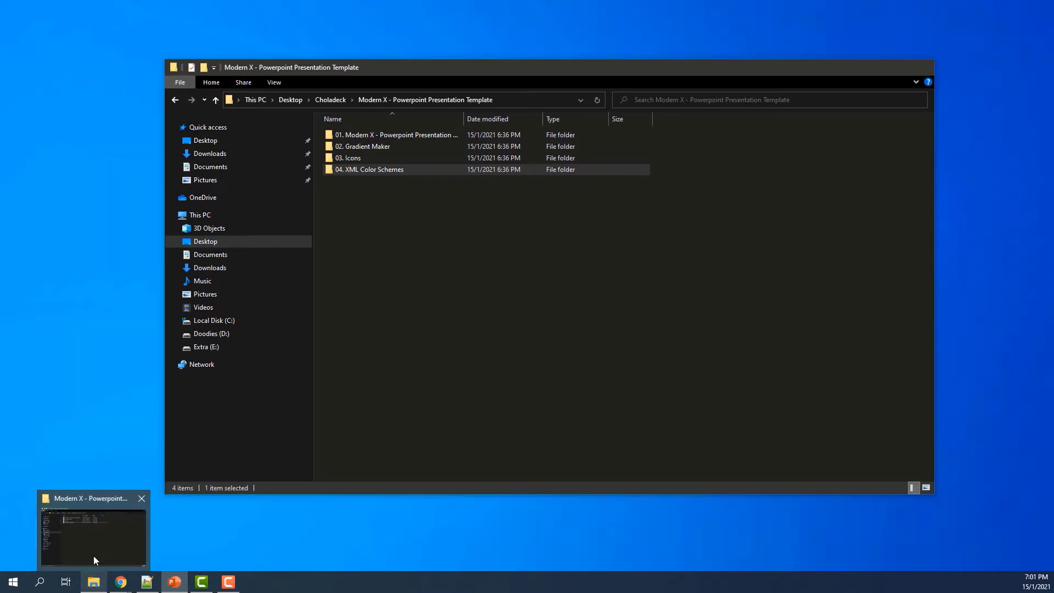
click(93, 557)
click(418, 270)
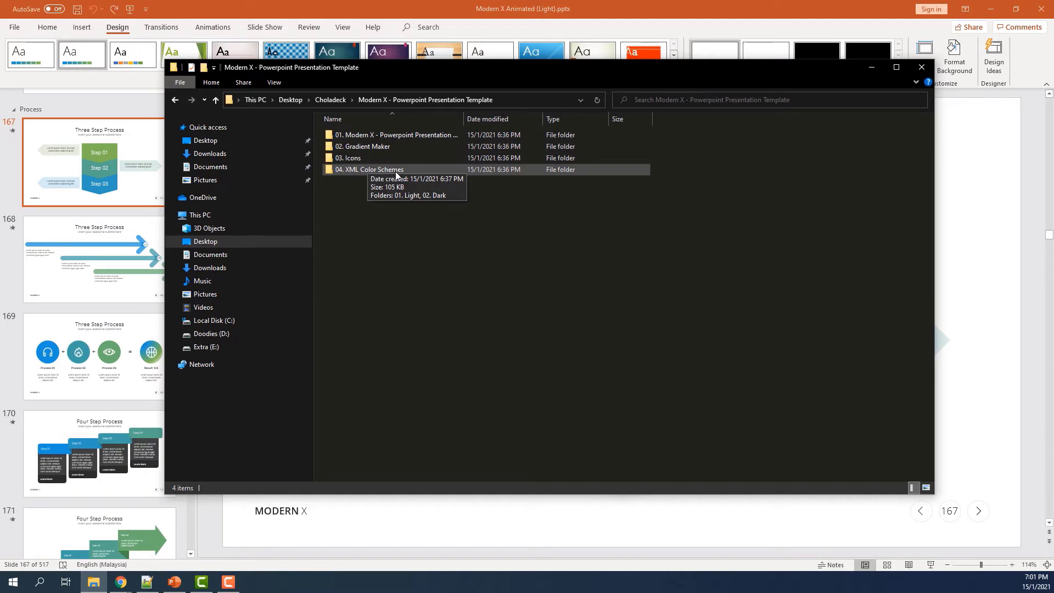
Step: Copy all 66 XML files from 04. XML Color Schemes > 01. Light
double_click(413, 170)
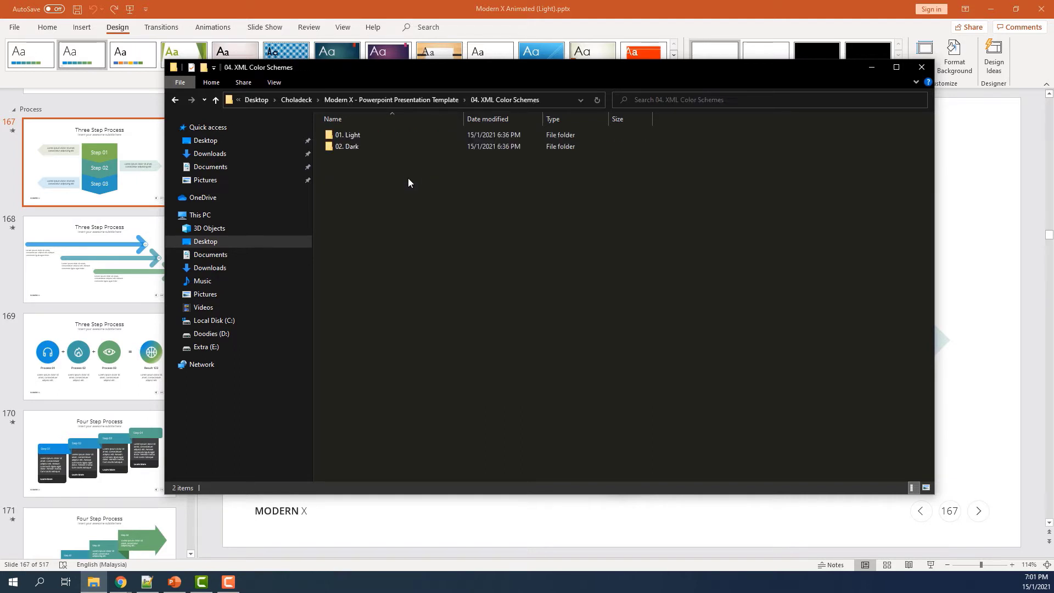
click(363, 138)
double_click(363, 137)
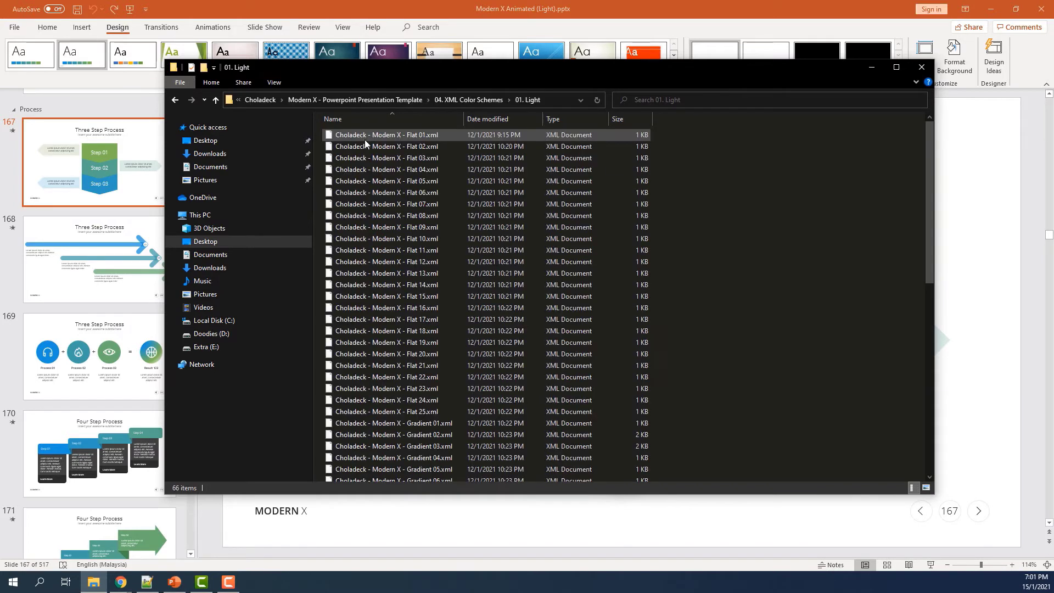
scroll(713, 183, down, 3)
scroll(714, 183, down, 5)
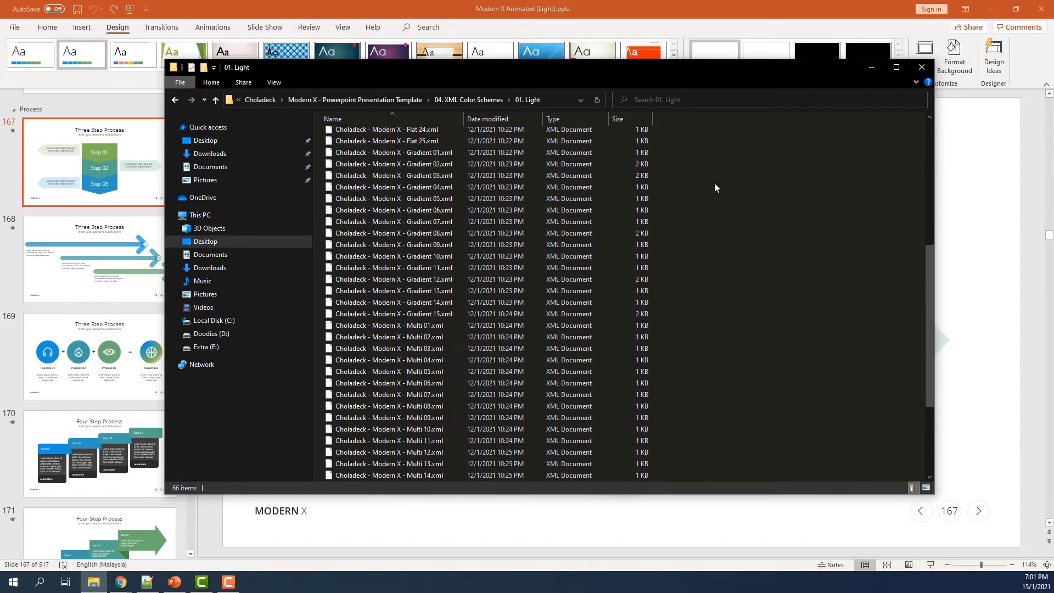
scroll(706, 295, up, 8)
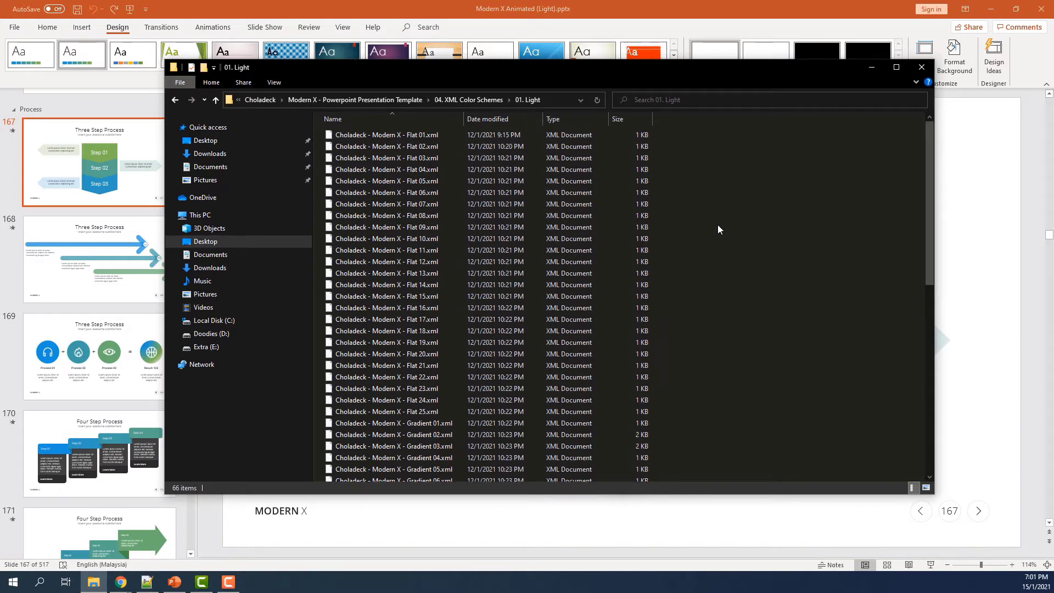
mouse_move(689, 134)
mouse_down()
mouse_move(372, 486)
mouse_move(411, 480)
mouse_up()
right_click(427, 397)
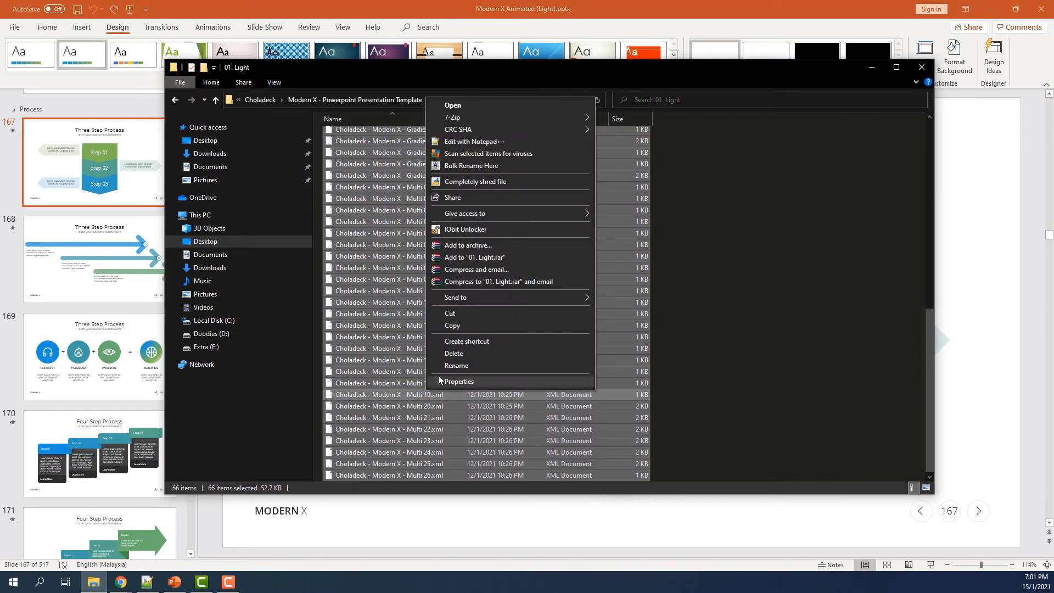
click(449, 326)
click(757, 247)
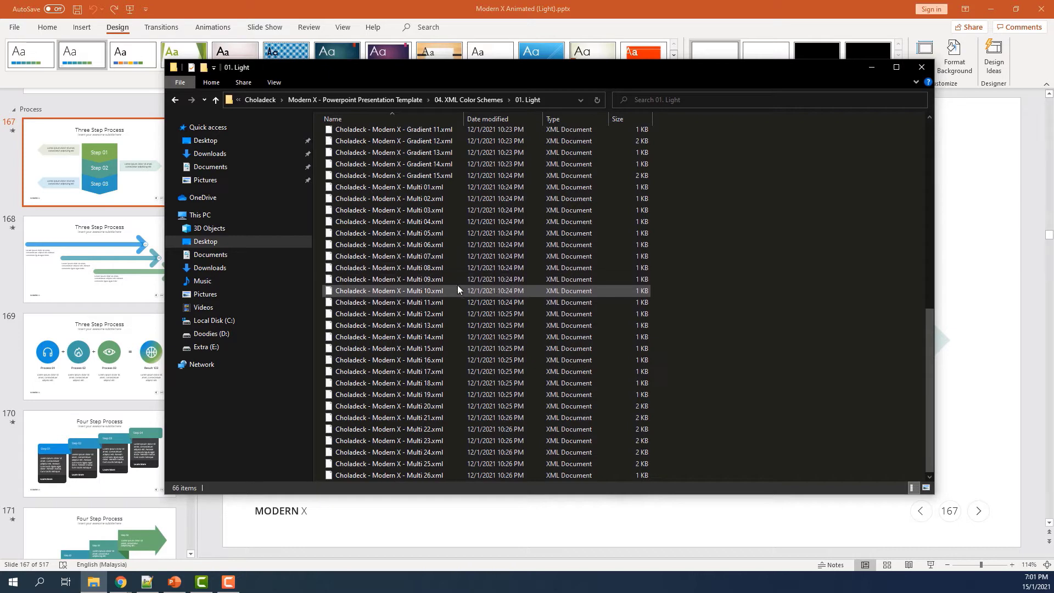
Step: Open Local Disk (C:) > Users > your personal user folder
click(230, 323)
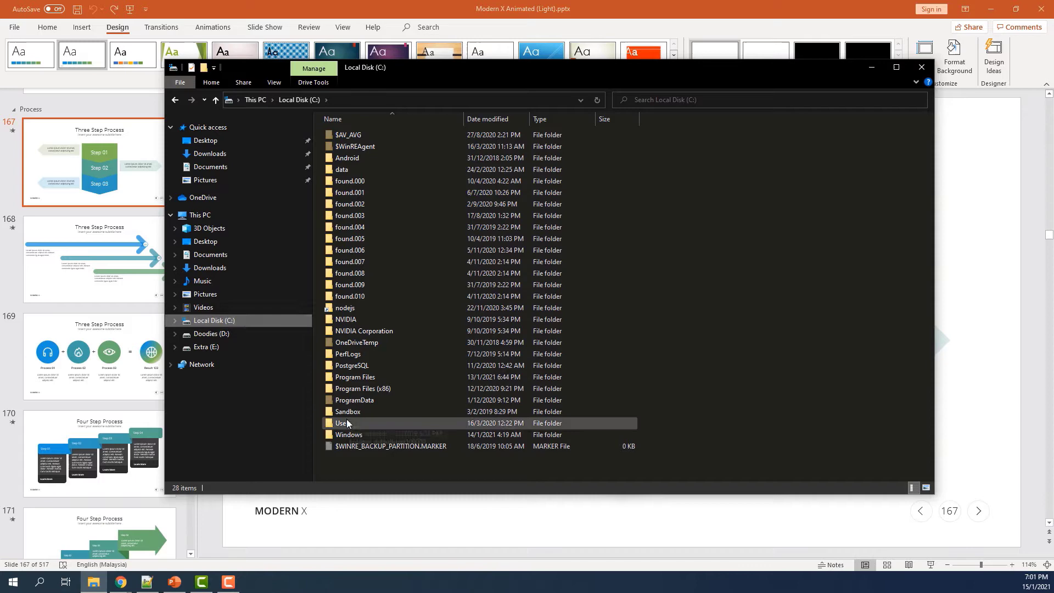
double_click(373, 424)
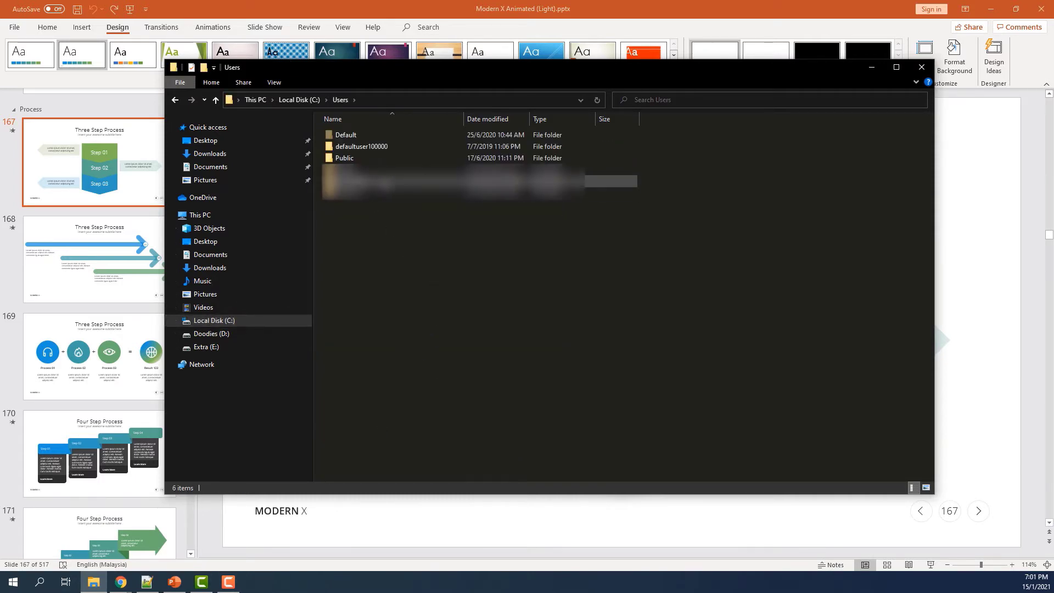
double_click(383, 180)
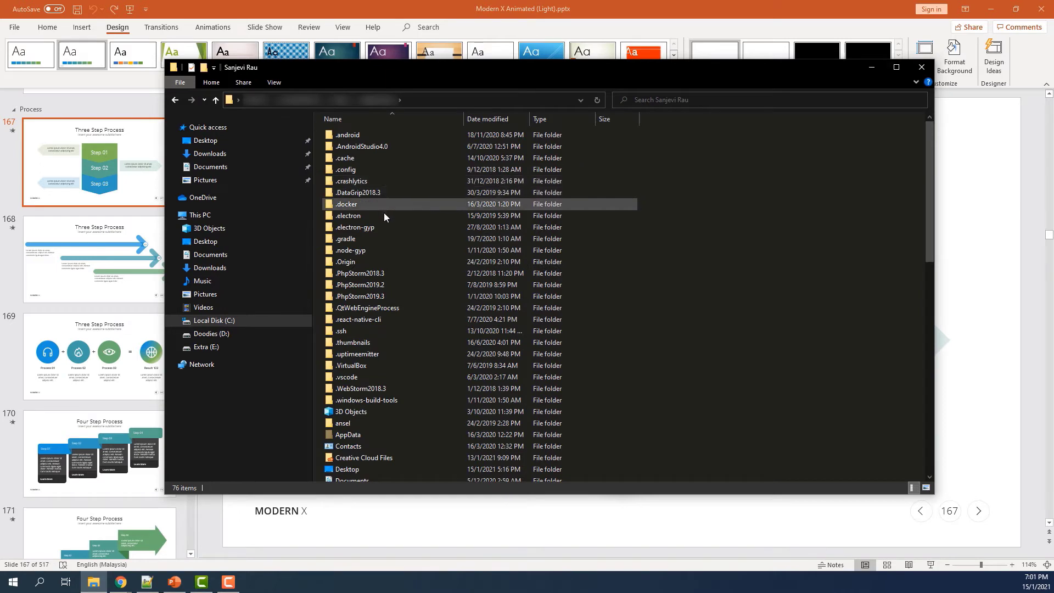
scroll(384, 213, down, 3)
scroll(383, 214, down, 2)
scroll(384, 213, down, 1)
scroll(383, 214, down, 2)
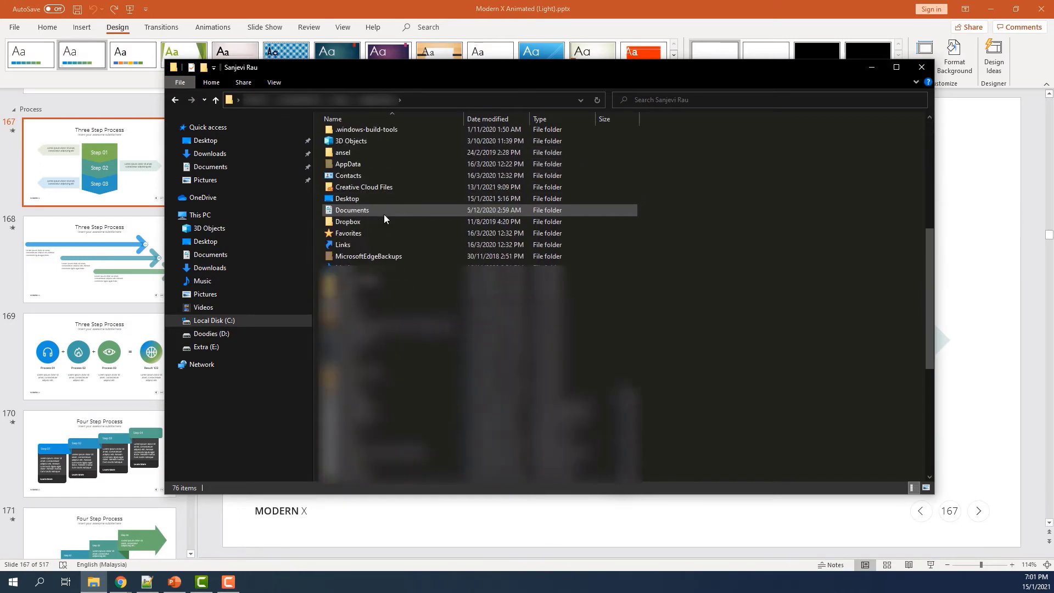
scroll(383, 215, down, 1)
scroll(383, 214, up, 2)
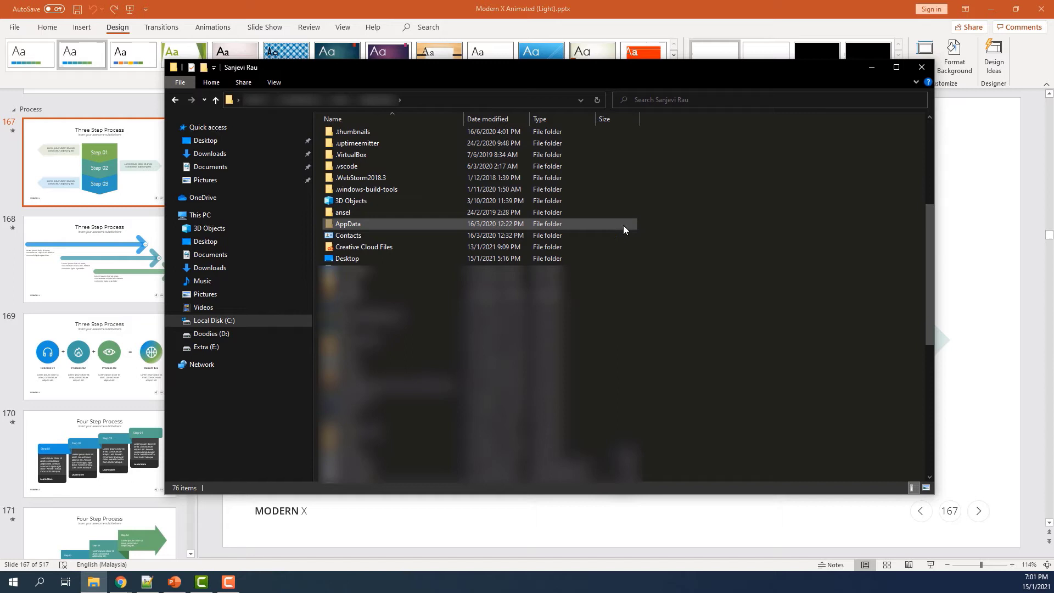
Step: Confirm 'Show hidden files, folders, and drives' is on in Folder Options
click(915, 84)
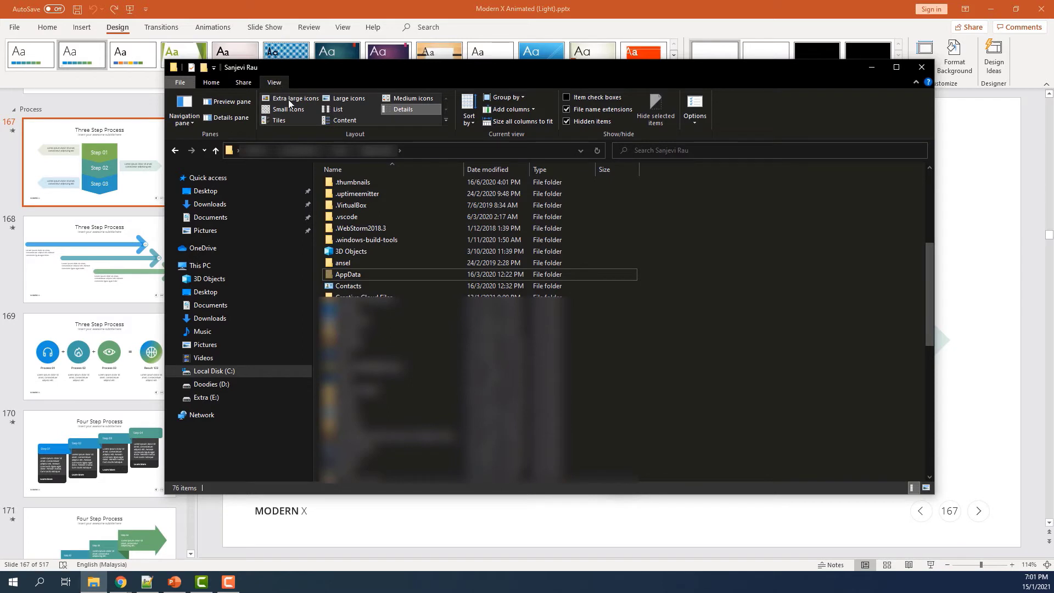
click(695, 113)
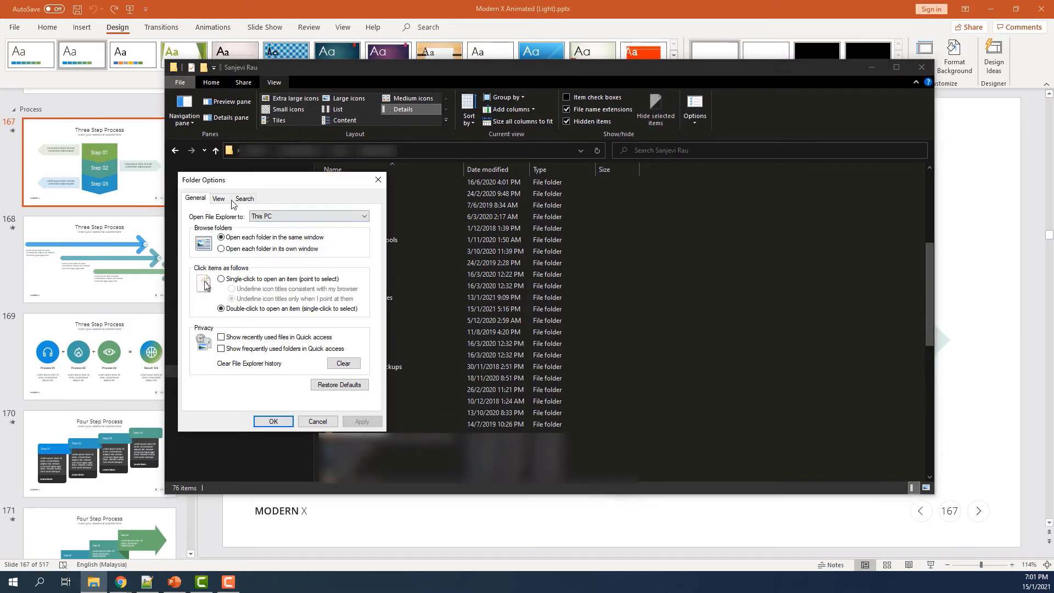
click(219, 201)
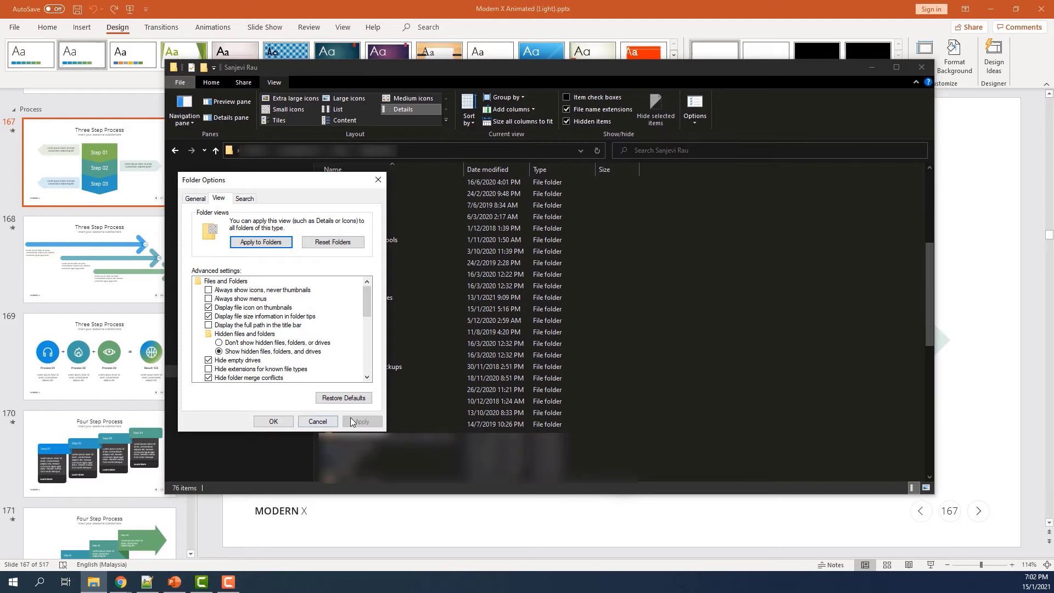
click(317, 422)
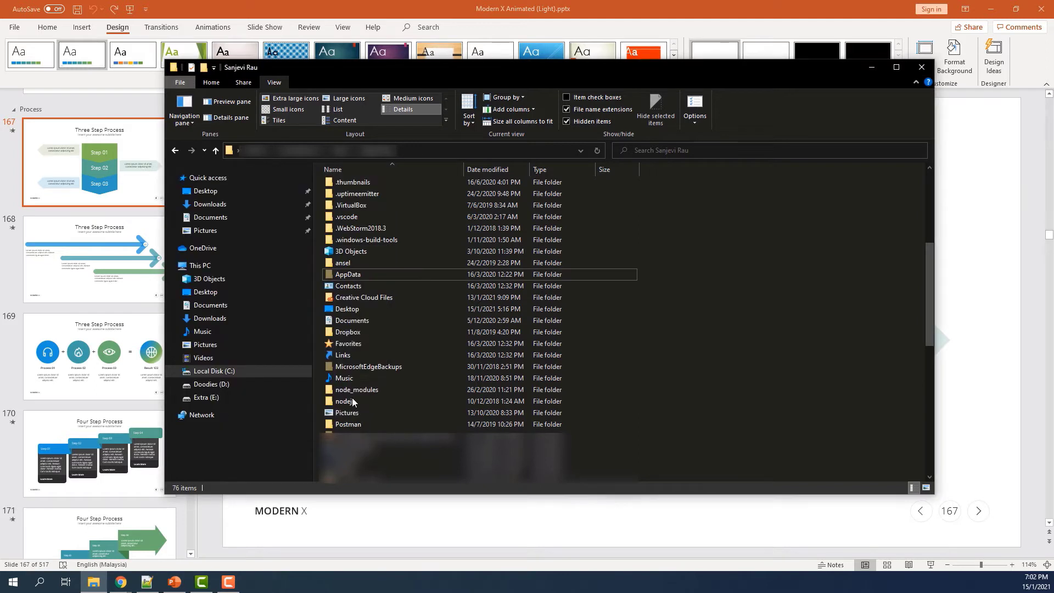
Step: Open AppData > Roaming > Microsoft > Templates > Document Themes > Theme Colors
double_click(368, 275)
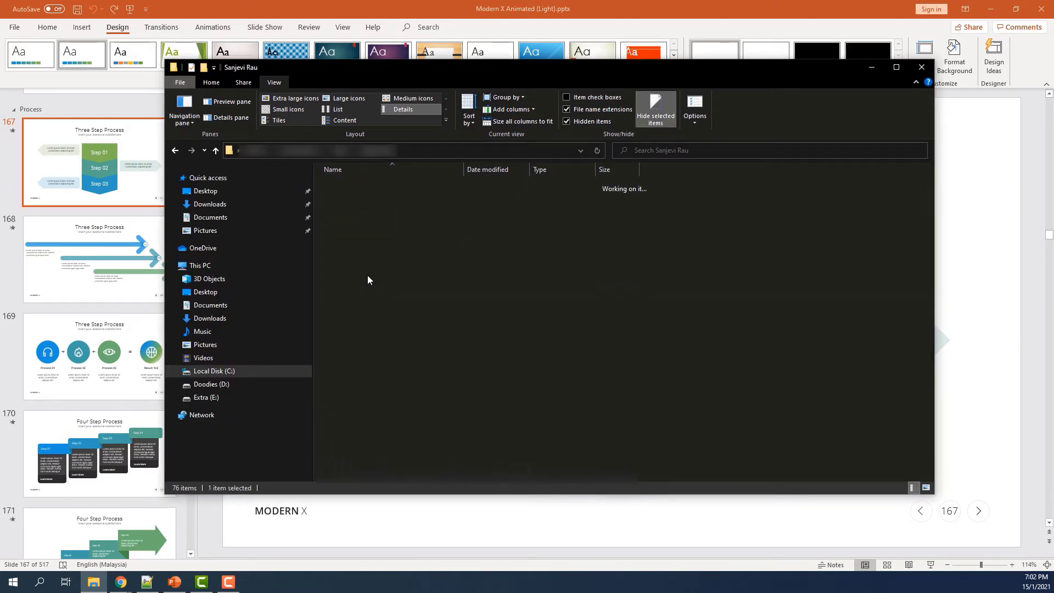
double_click(368, 208)
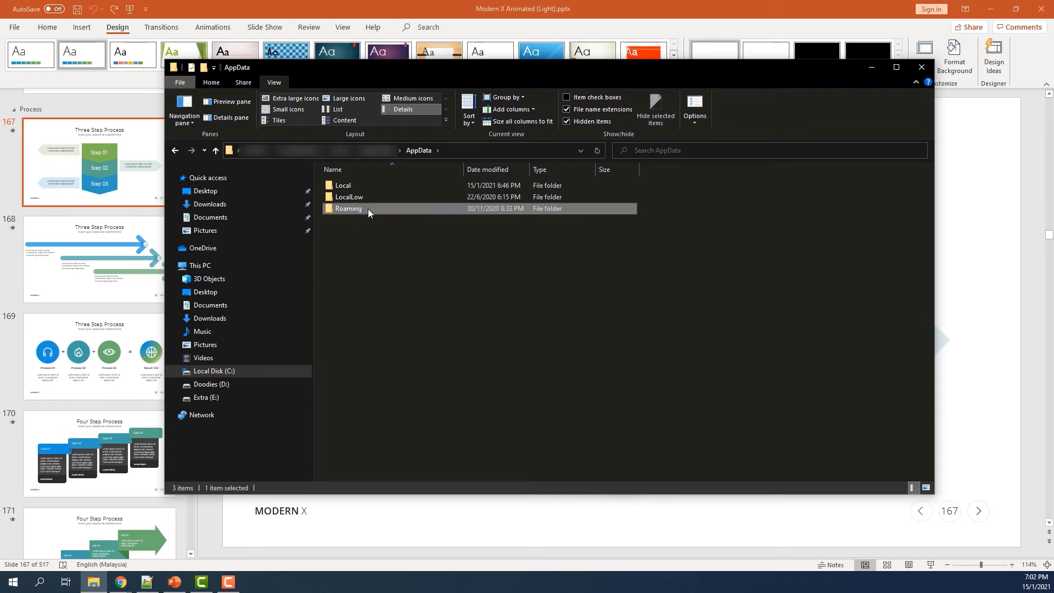
scroll(374, 273, down, 3)
scroll(374, 292, down, 4)
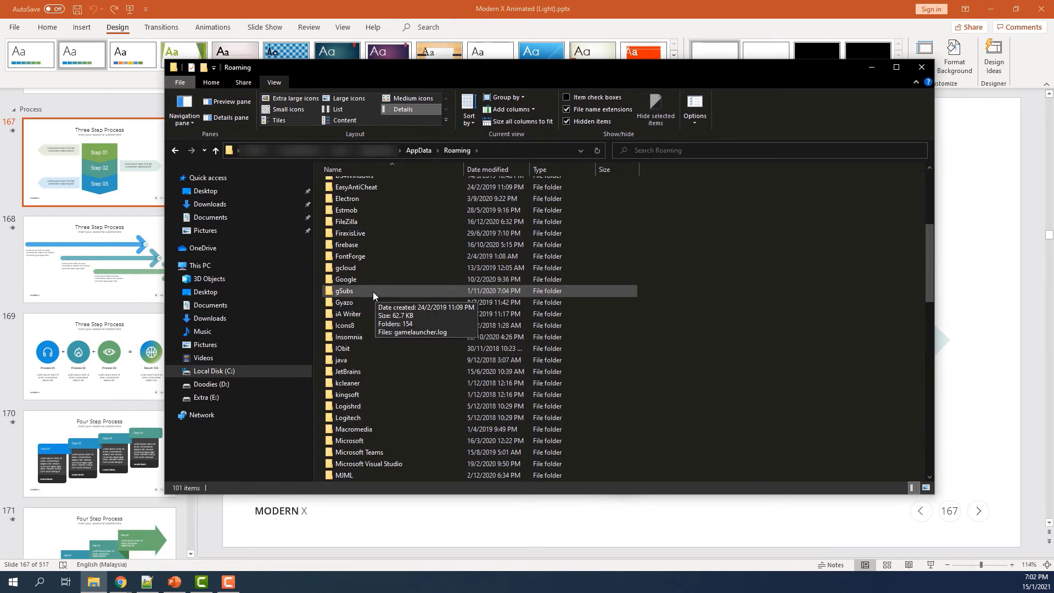
scroll(373, 296, down, 2)
click(369, 399)
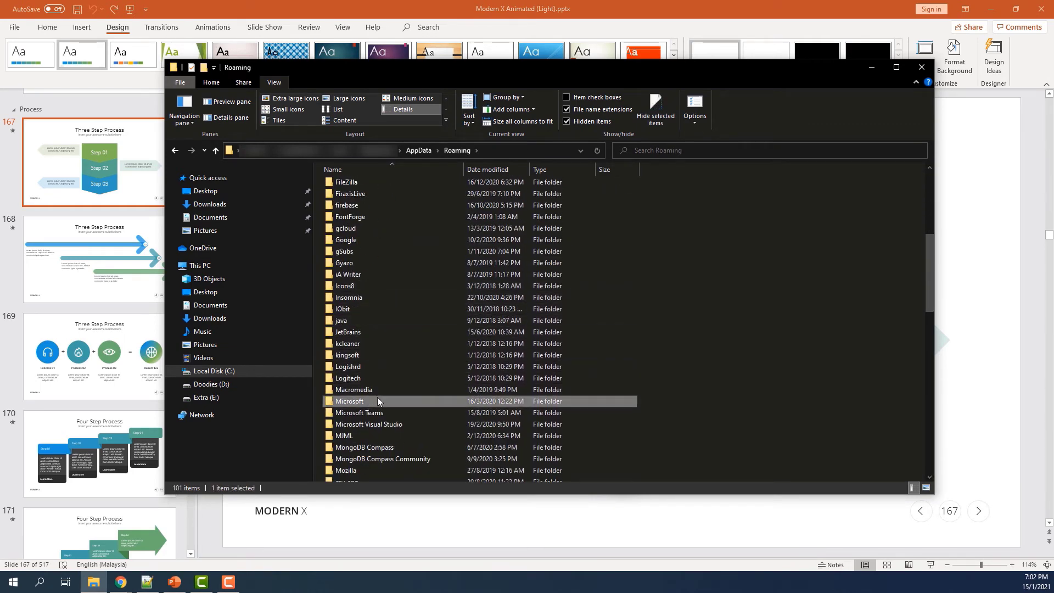
double_click(376, 396)
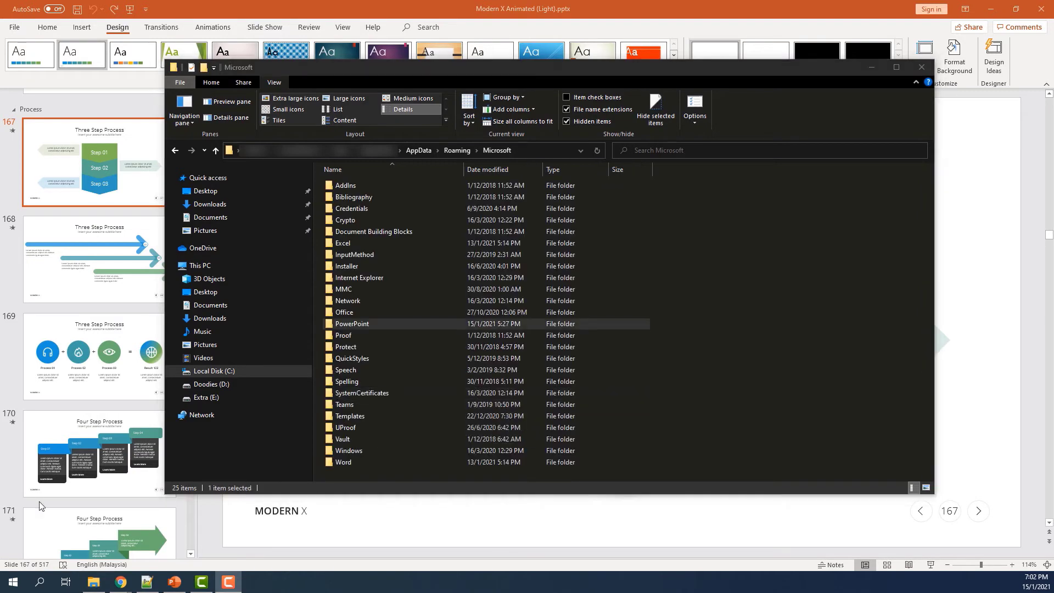
click(379, 324)
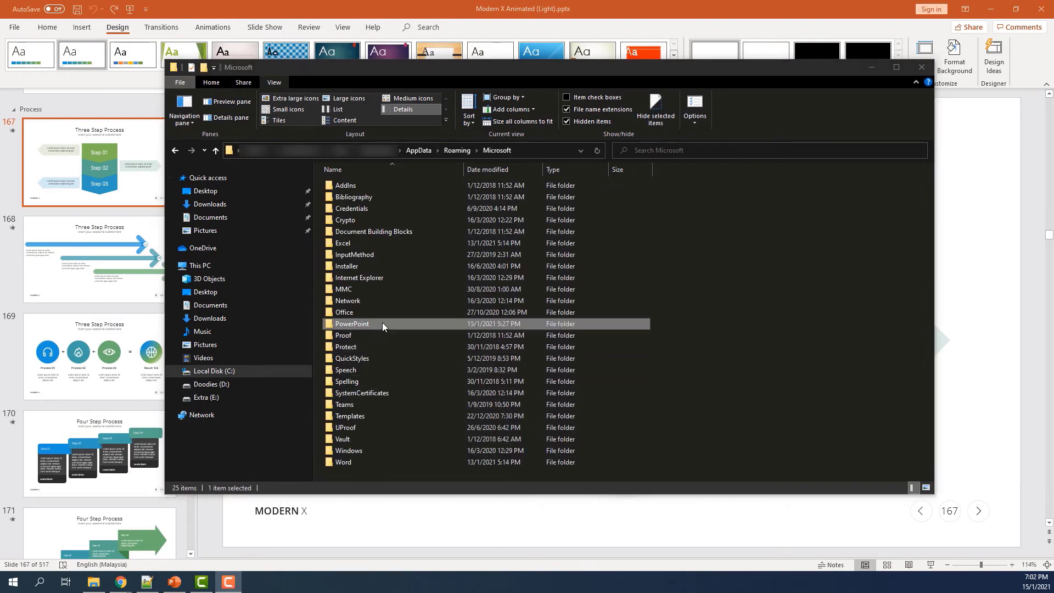
double_click(379, 415)
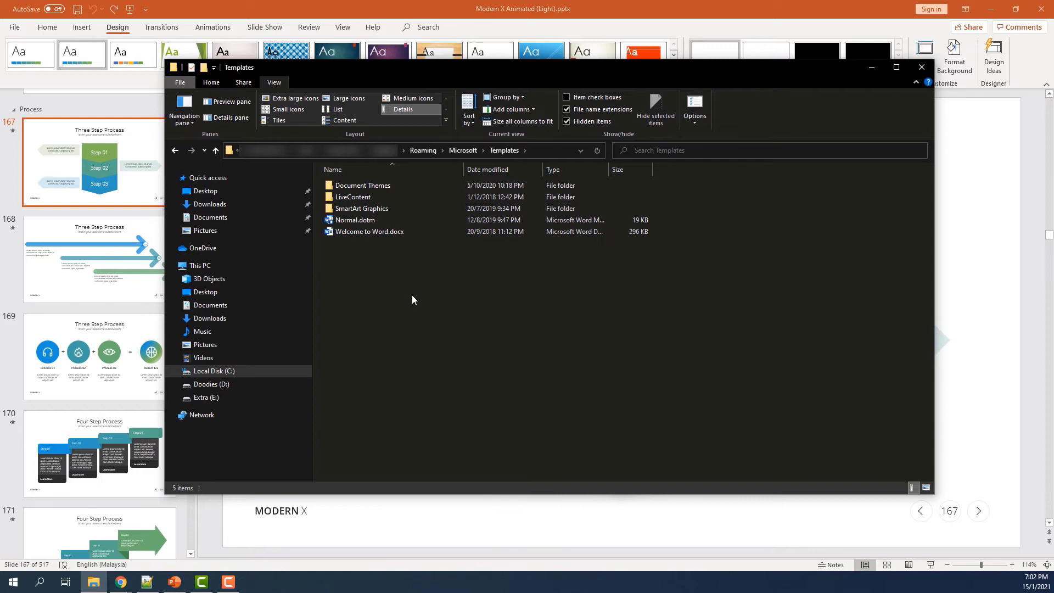
double_click(401, 186)
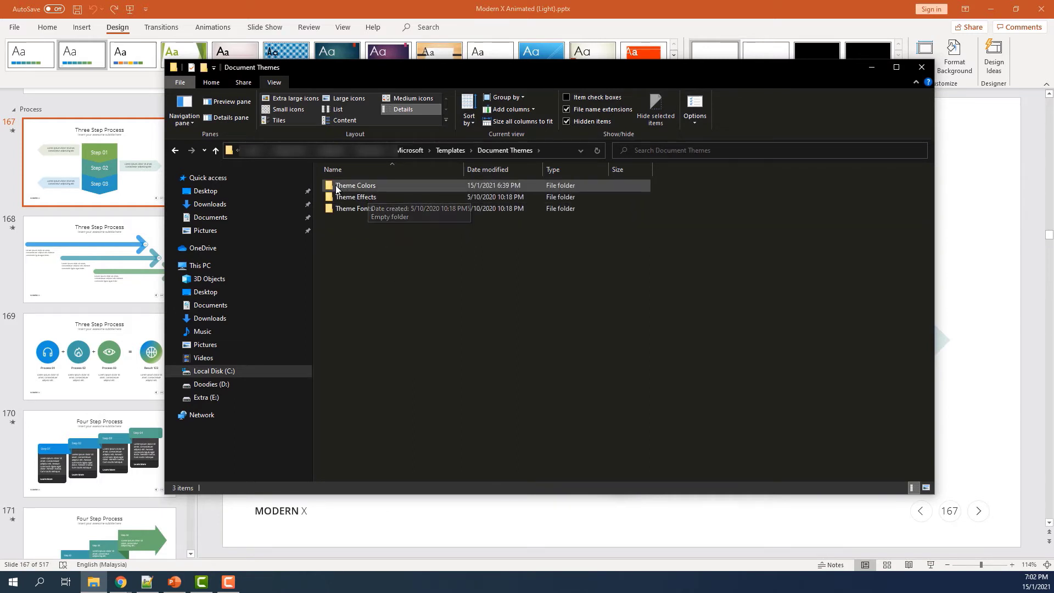
click(377, 188)
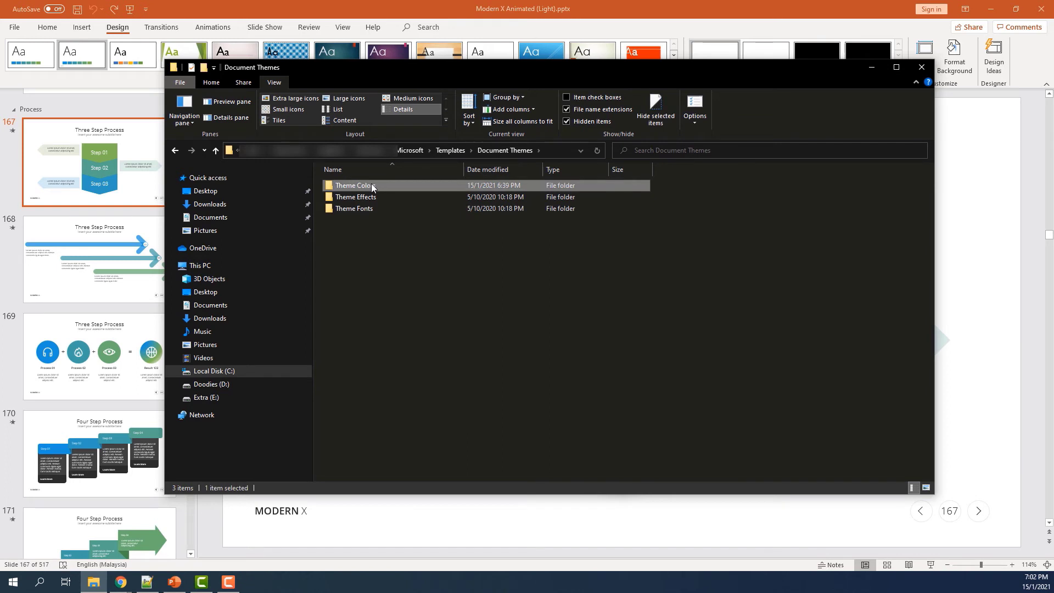
double_click(372, 187)
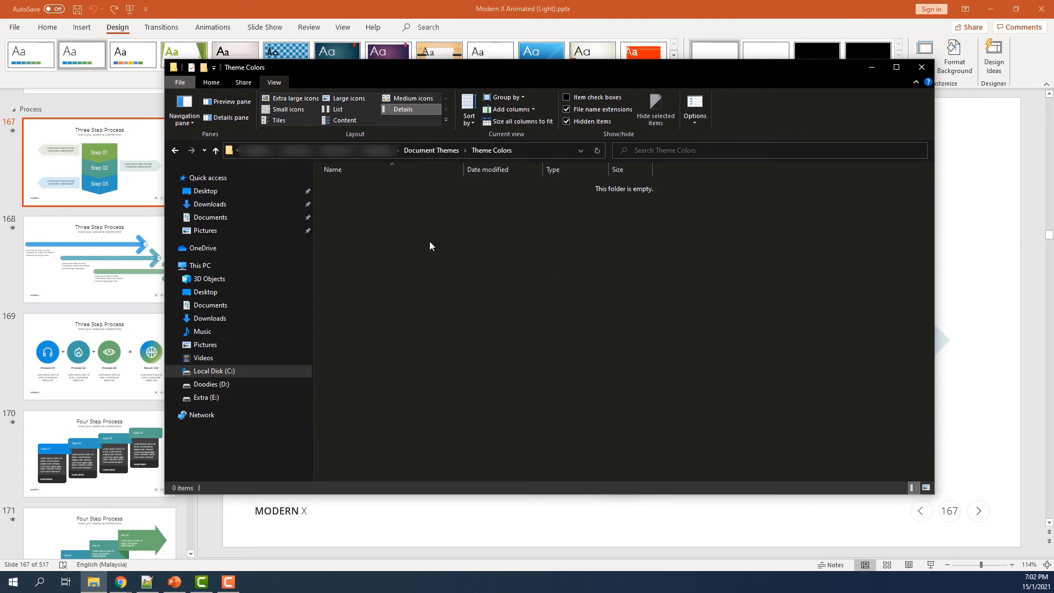
Step: Paste the 66 colour scheme XML files into Theme Colors and return to PowerPoint
right_click(400, 231)
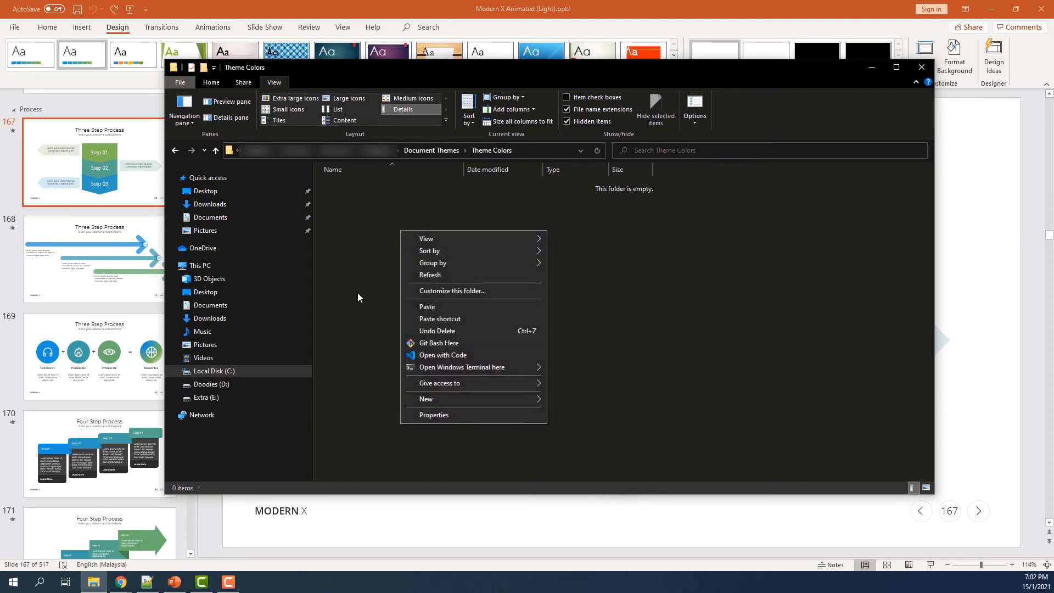
click(417, 306)
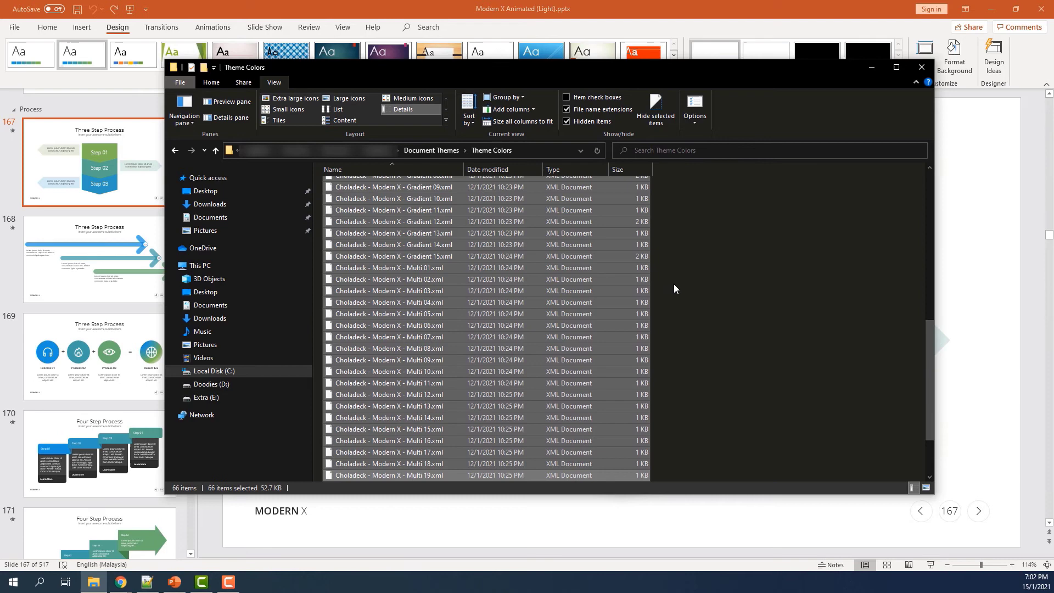
click(672, 286)
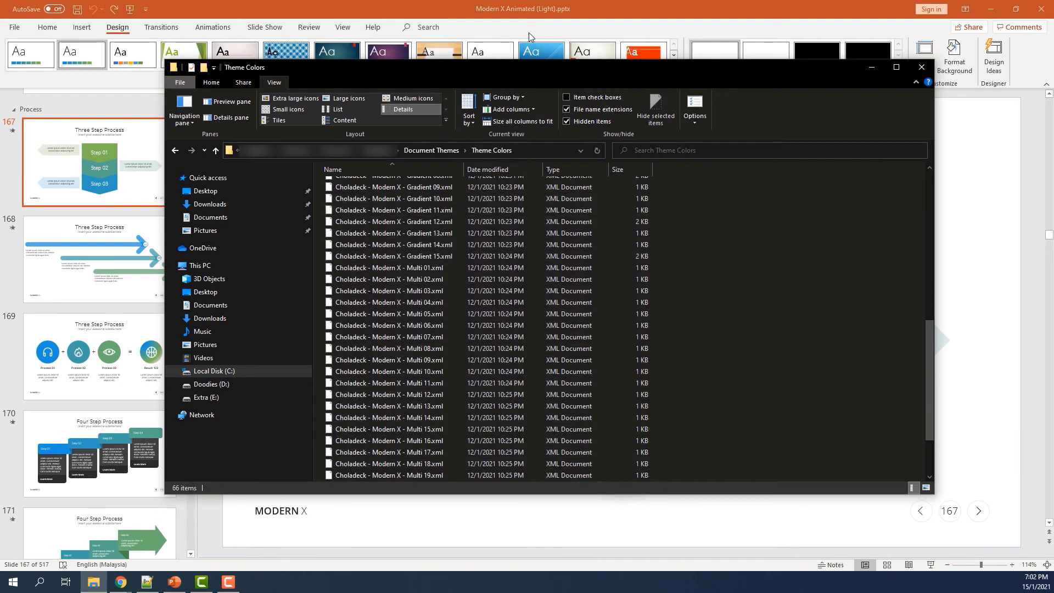
click(529, 16)
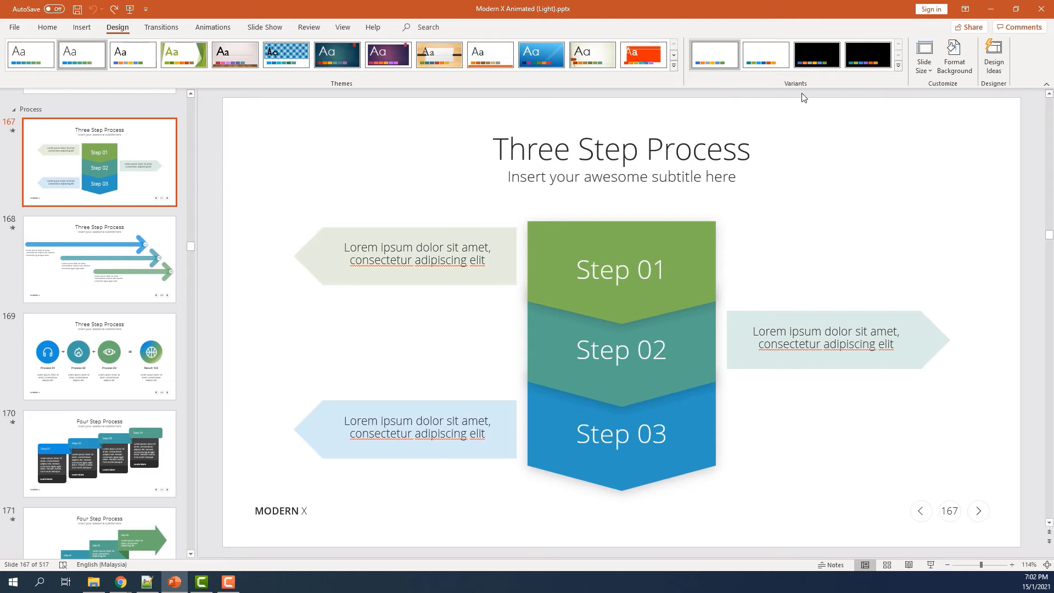
Step: Apply a green Choladeck Gradient colour scheme and review the following slides
click(897, 67)
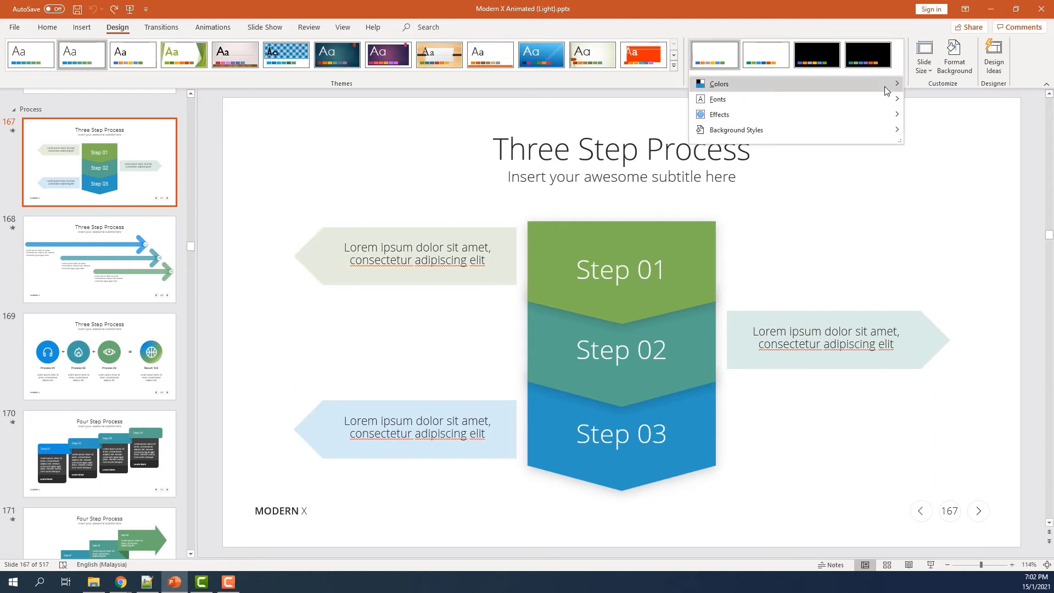
mouse_move(717, 84)
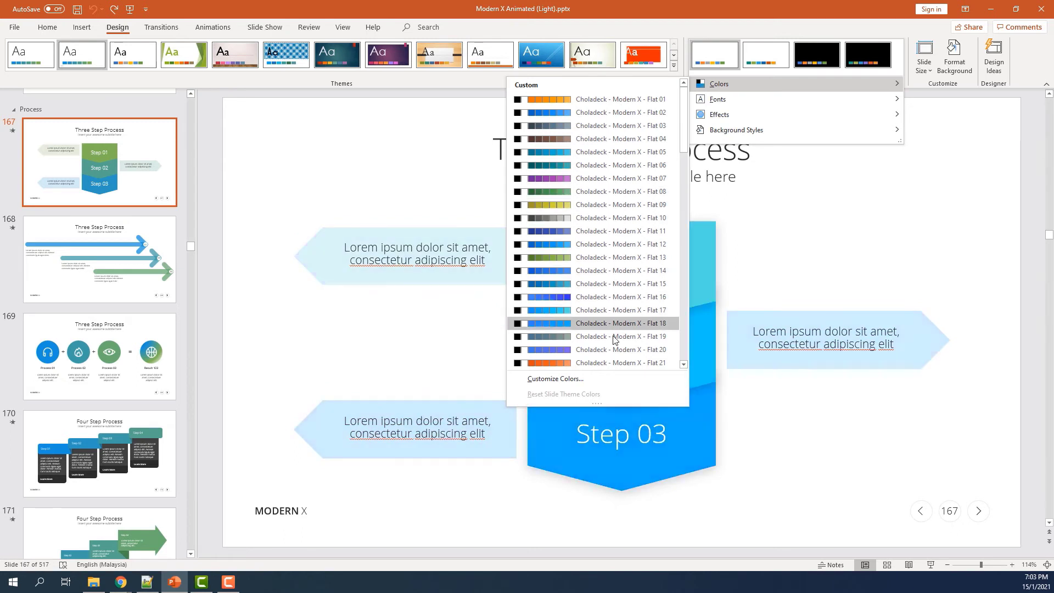
scroll(602, 267, down, 5)
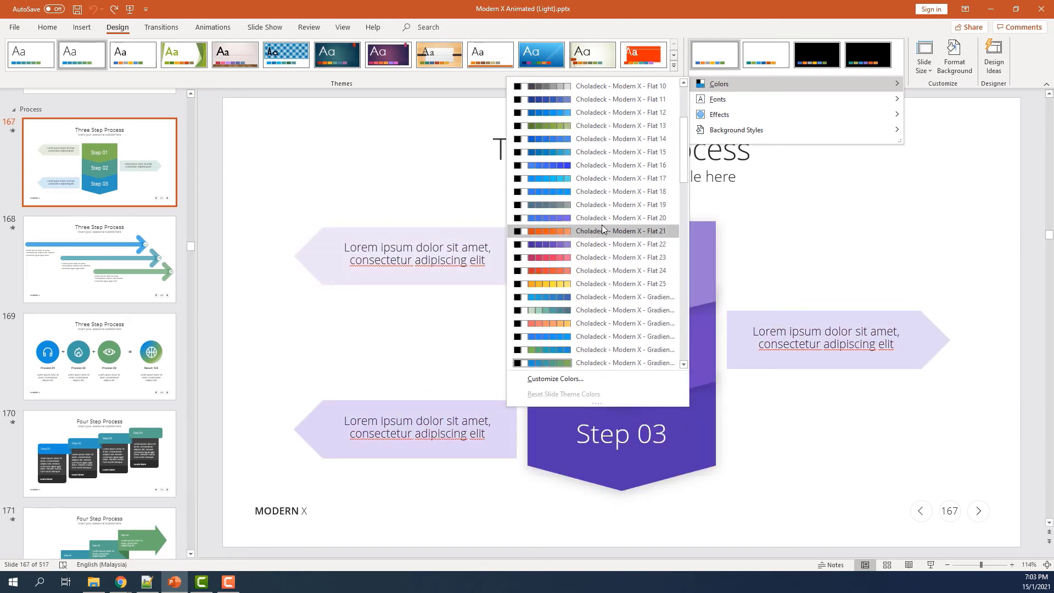
scroll(604, 198, down, 1)
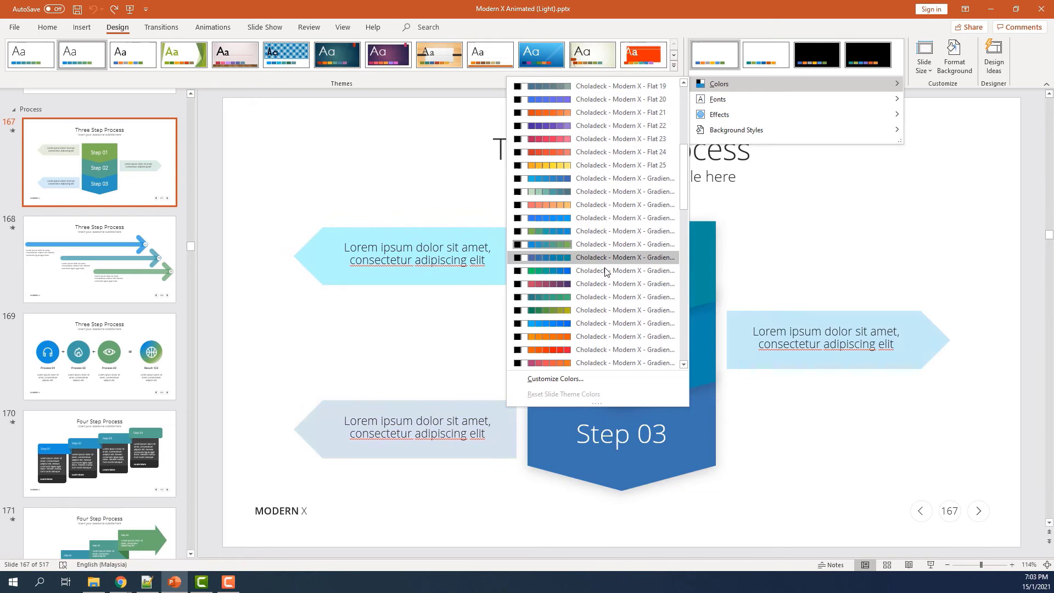
click(604, 298)
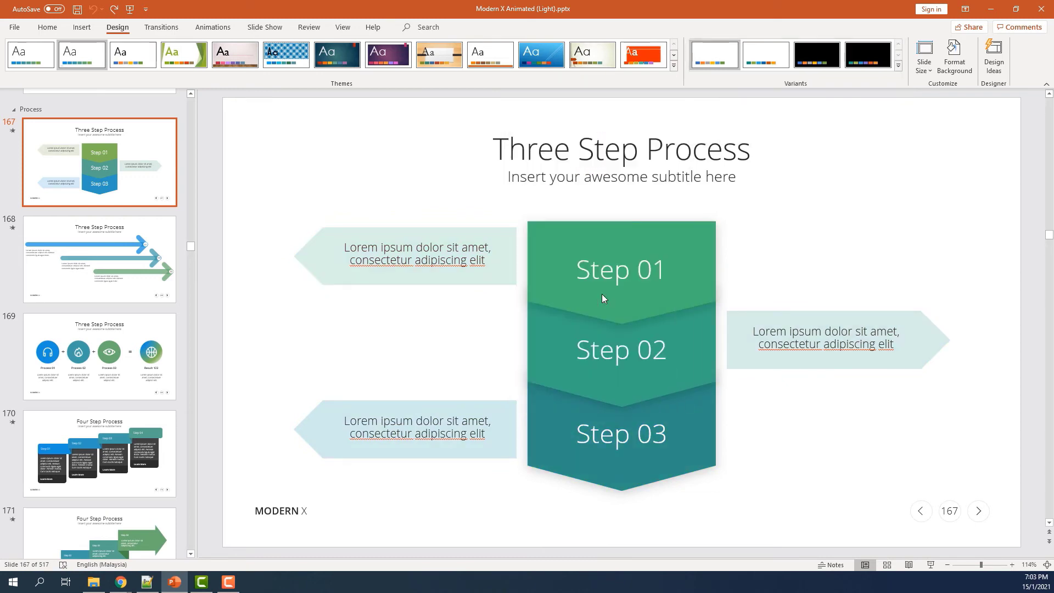
key(Down)
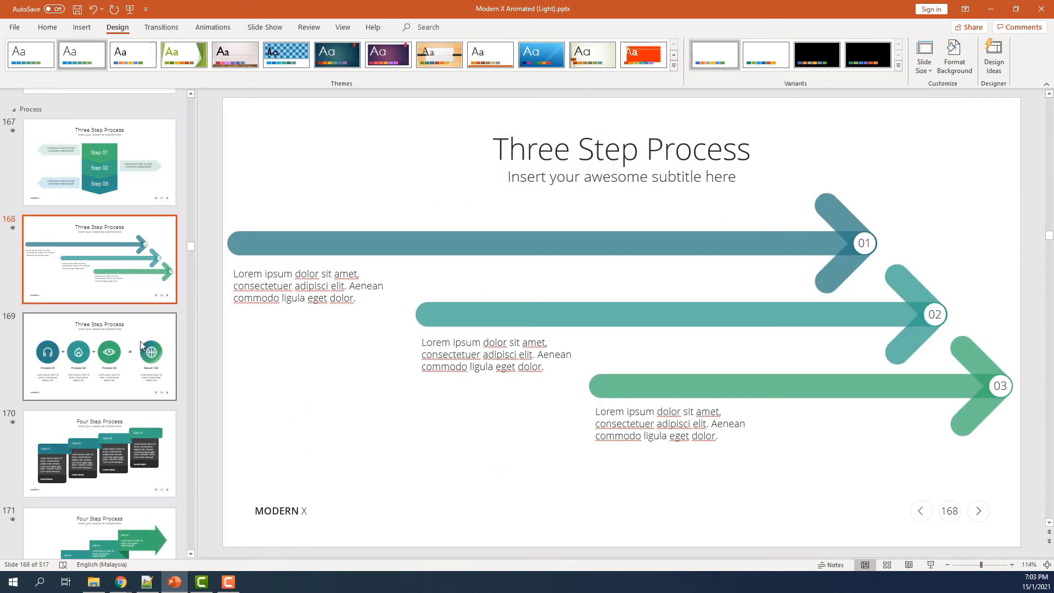
key(Down)
key(Down)
key(Up)
key(Up)
key(Up)
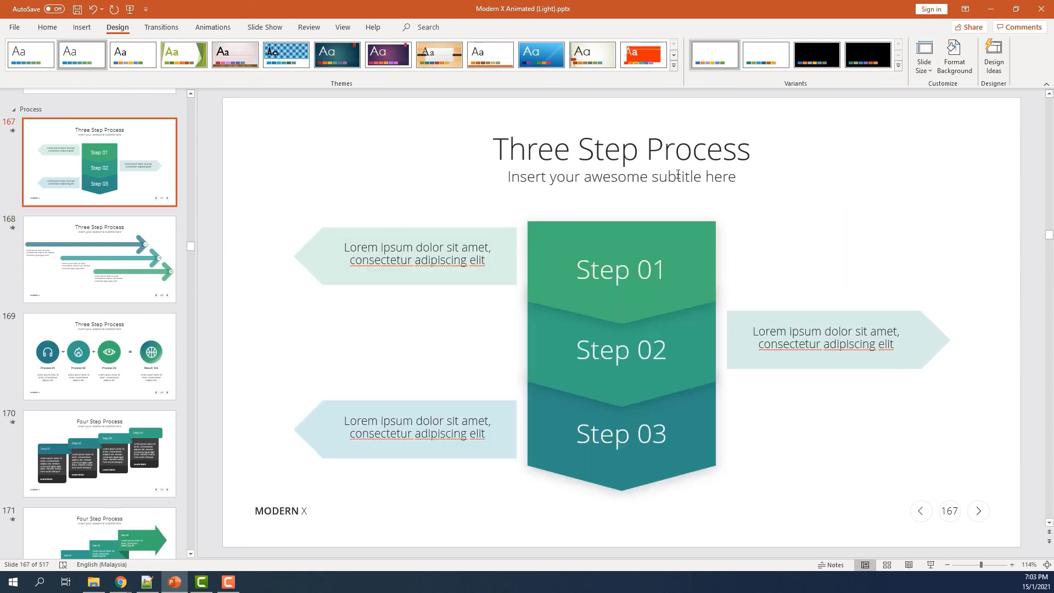
Step: Switch to a blue Choladeck Flat scheme and return to the Three Step Process slide
click(897, 66)
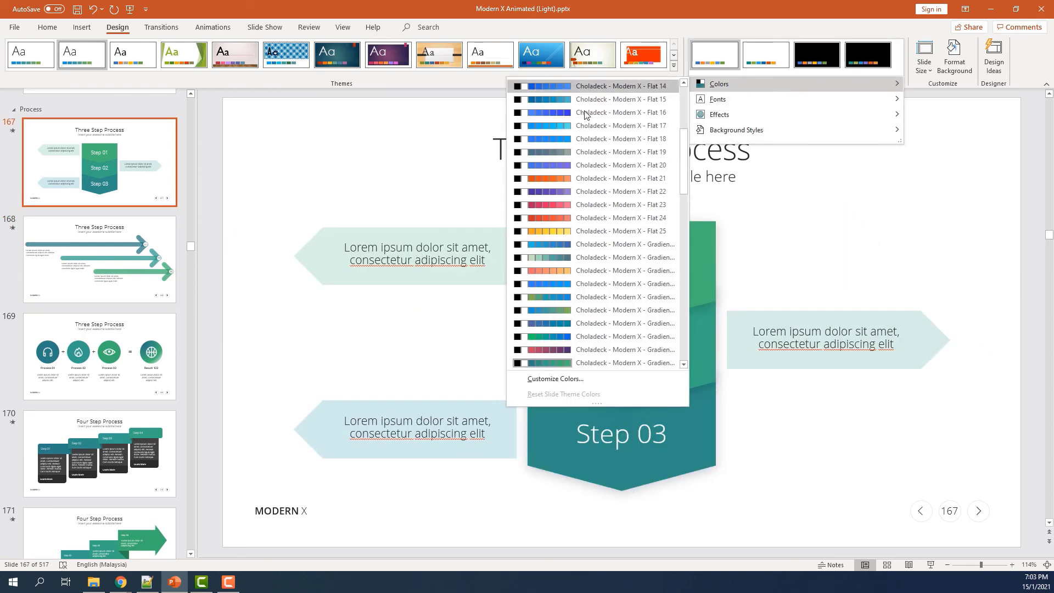
click(580, 122)
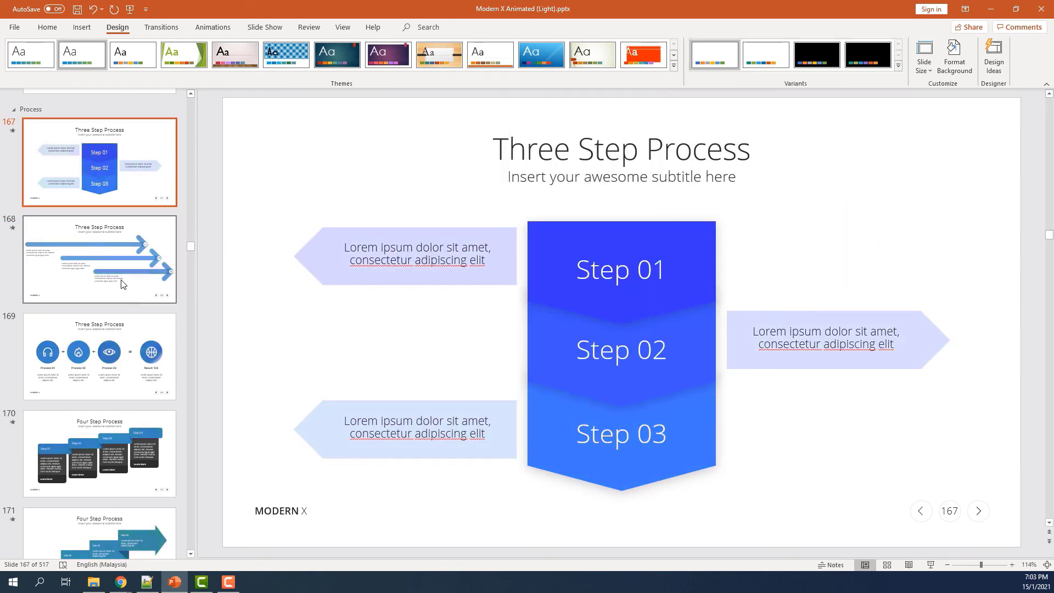
key(Down)
key(Down)
key(Down)
click(122, 264)
click(136, 171)
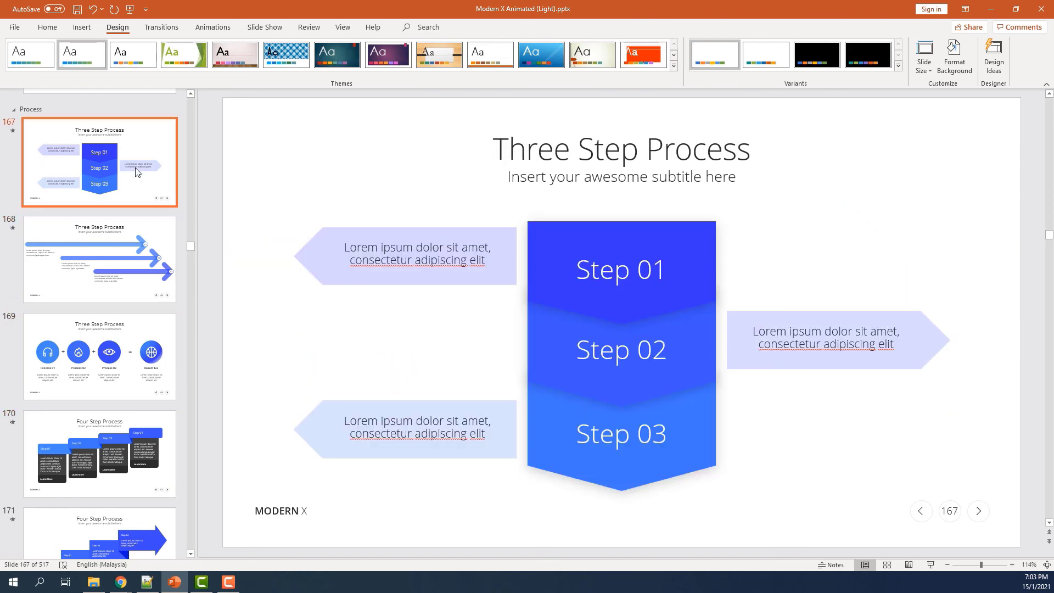